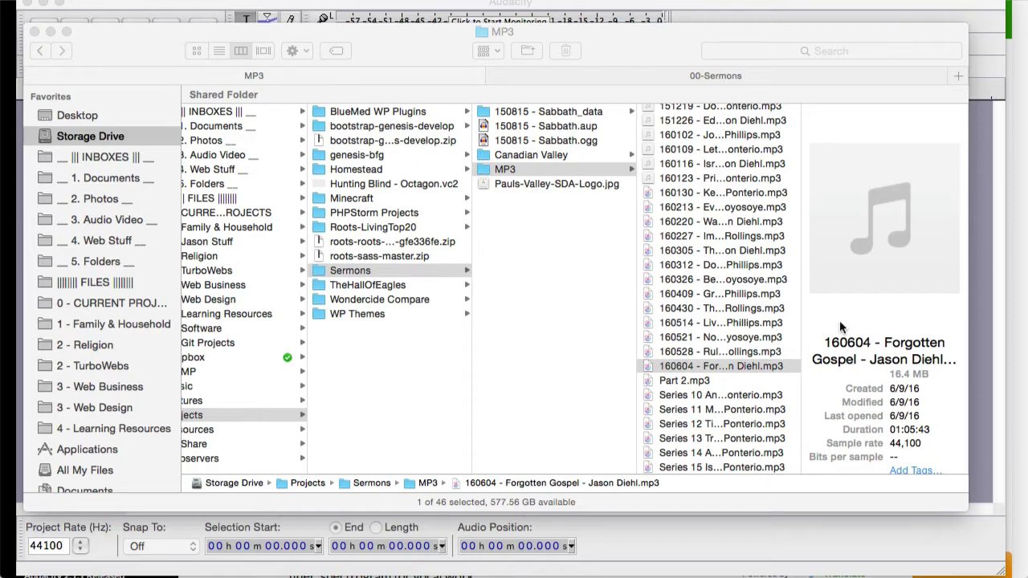
Select the 160604 Forgotten Gospel sermon MP3 in Finder's Sermons › MP3 folder.
left_click(716, 364)
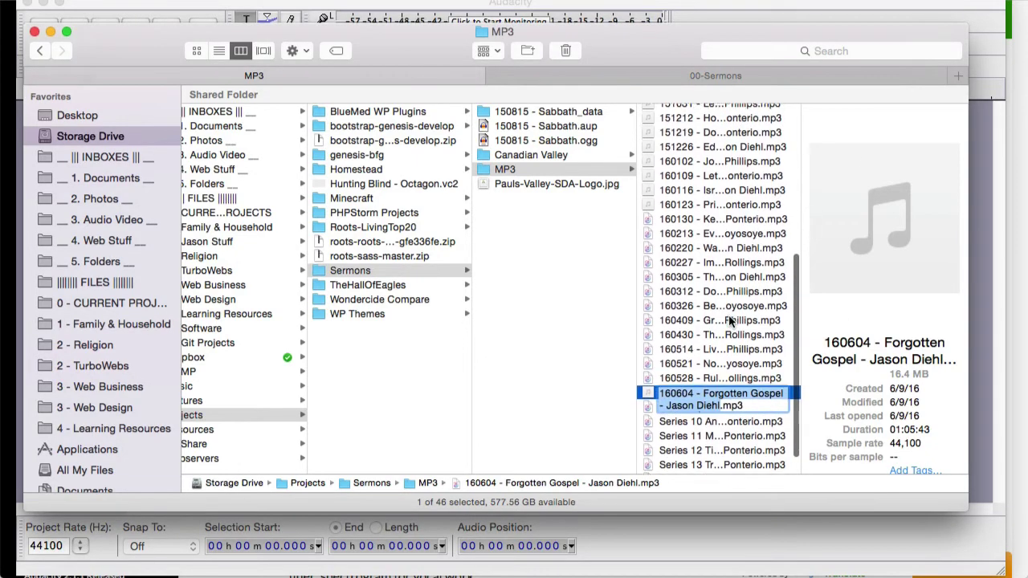
left_click(652, 372)
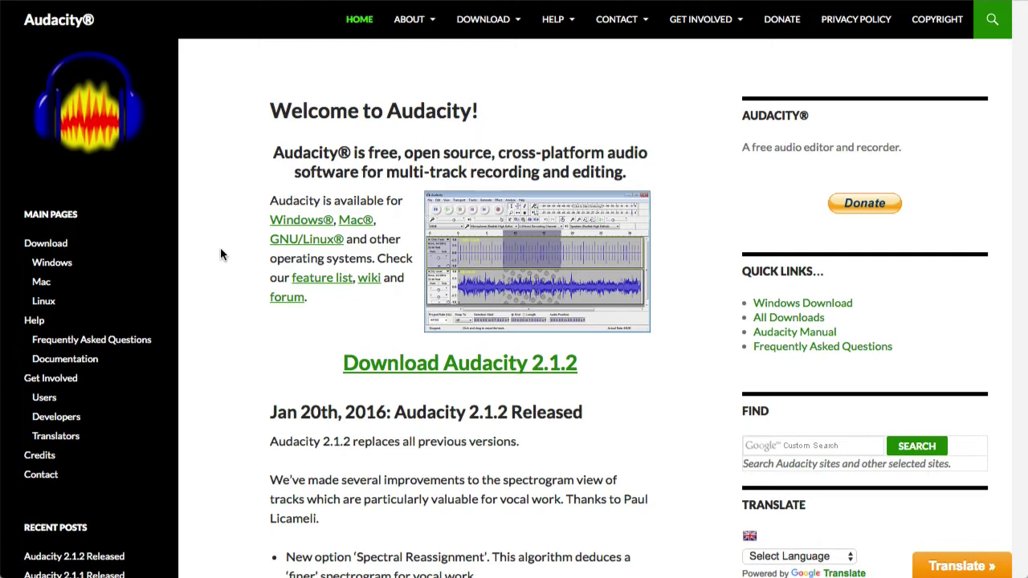
Follow the 'Download Audacity 2.1.2' link to the download page.
left_click(429, 368)
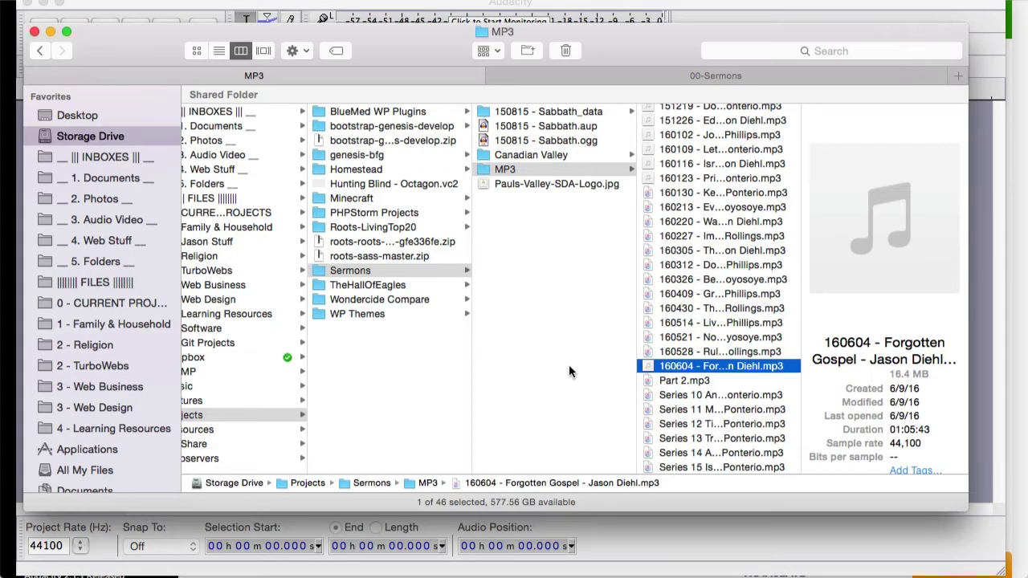
Open the 160604 sermon MP3 with Audacity from its context menu.
right_click(687, 365)
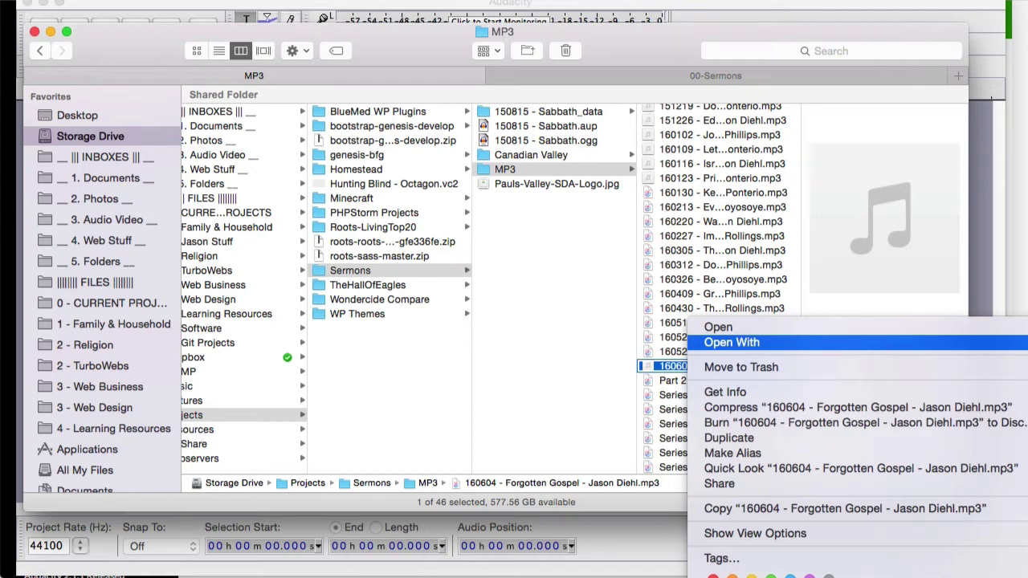
mouse_move(730, 342)
left_click(597, 339)
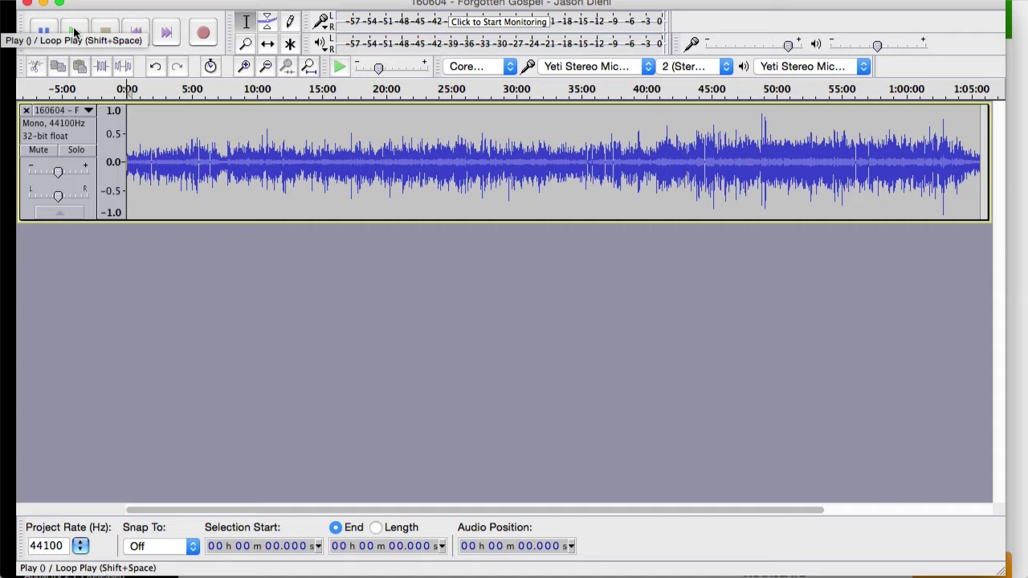
Play back the imported mono 44100 Hz sermon track.
left_click(74, 31)
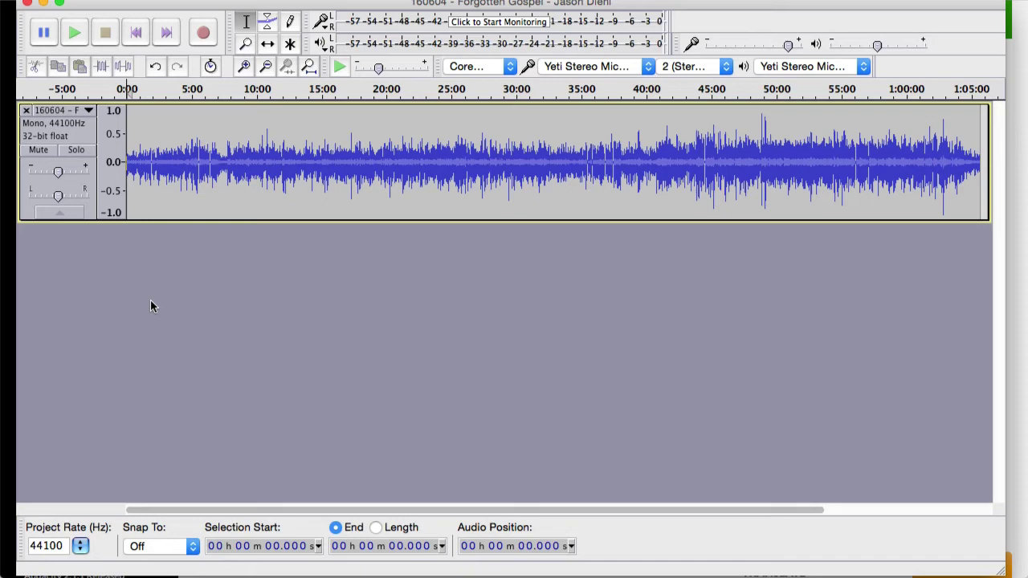
Zoom into the opening seconds of the recording to inspect them, then zoom back out to about five minutes.
left_click(245, 43)
left_click(143, 159)
left_click(141, 159)
left_click(141, 159)
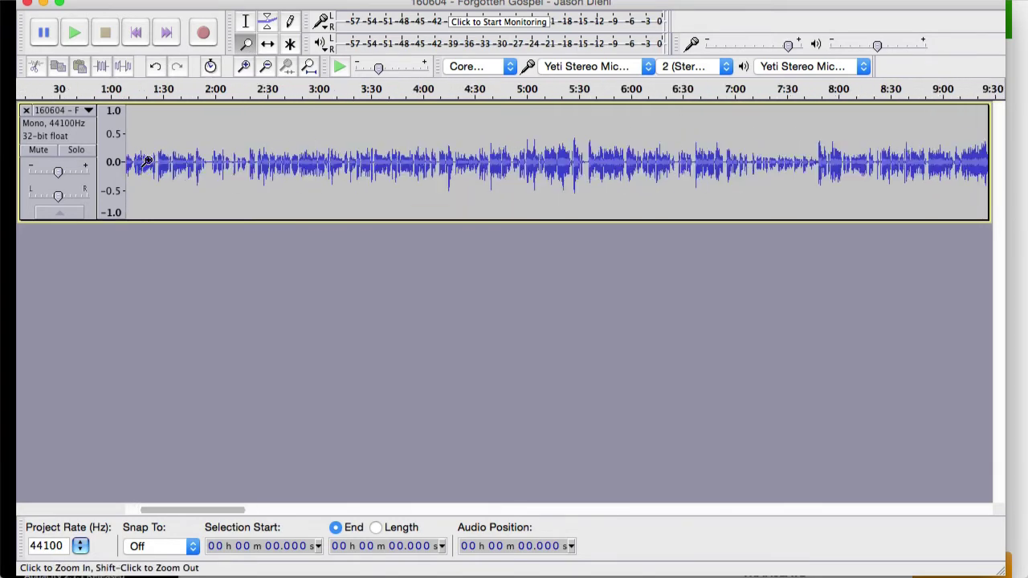
left_click(140, 159)
left_click(107, 508)
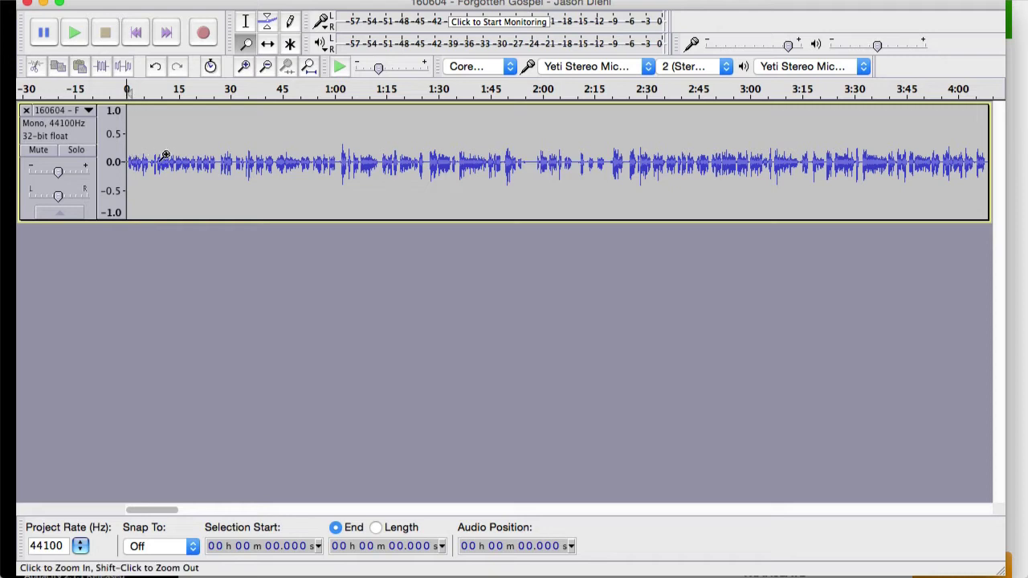
left_click_drag(261, 157, 132, 169)
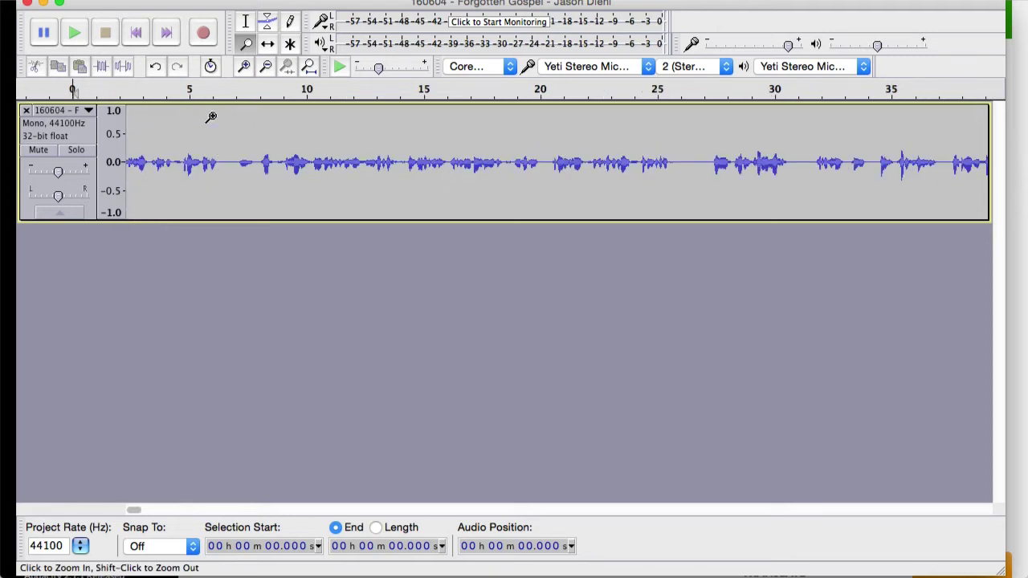
left_click(244, 44)
left_click(183, 165, "shift")
left_click(186, 165, "shift")
left_click(190, 165, "shift")
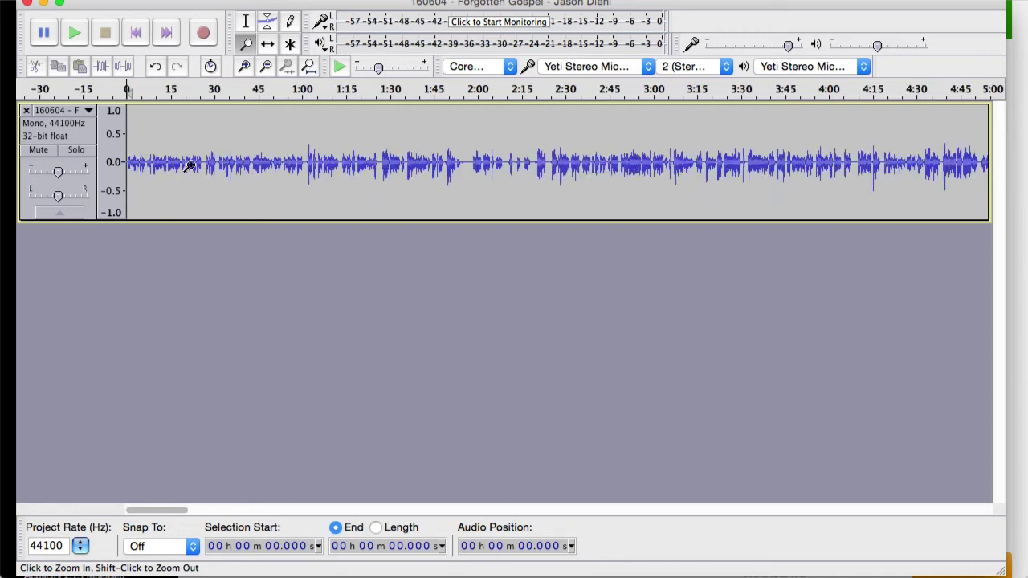
Select and delete the first 27 seconds of the sermon.
left_click(246, 22)
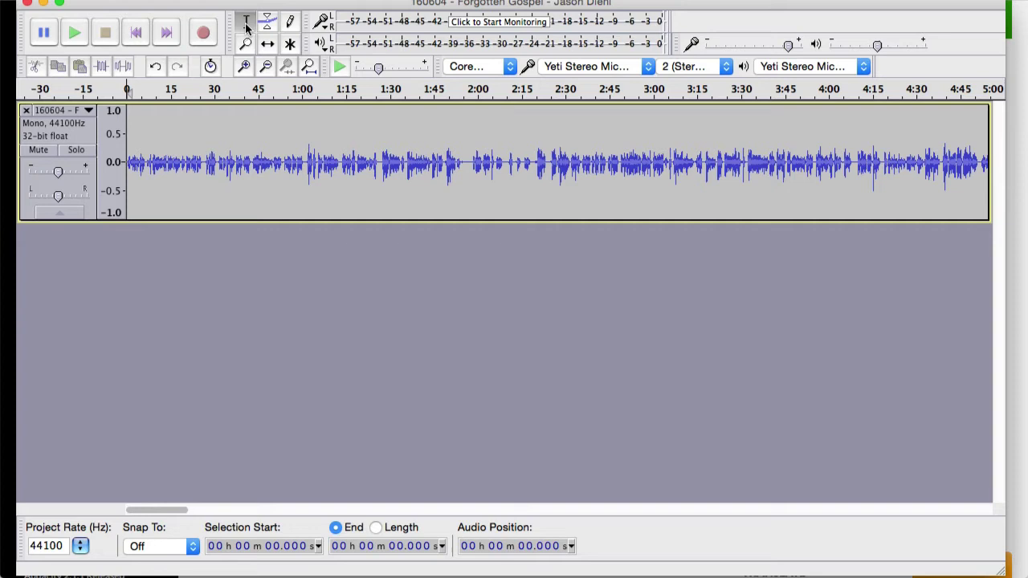
left_click_drag(205, 153, 107, 155)
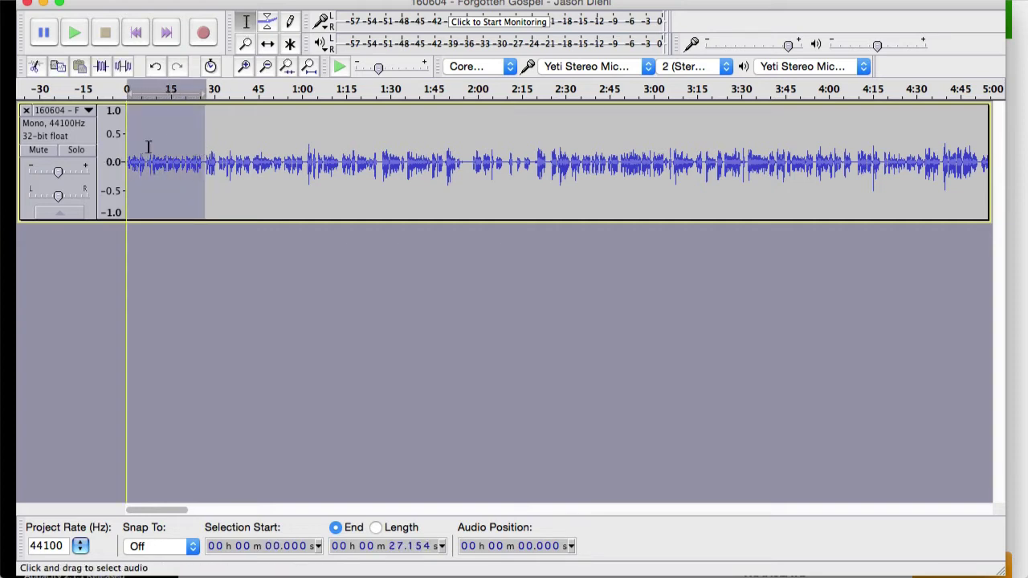
key("Delete")
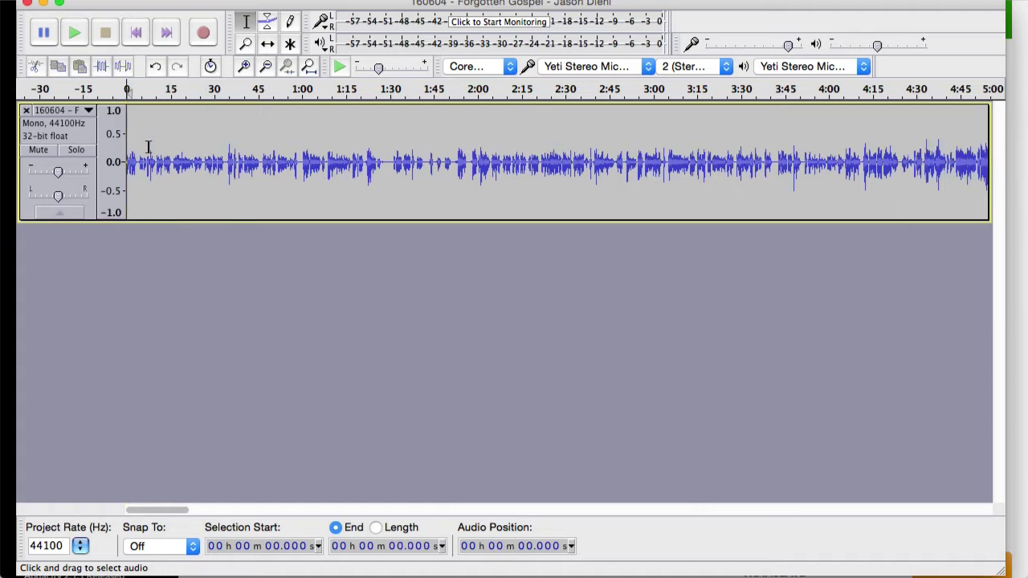
Select and delete everything after 1:04:39.
left_click_drag(165, 509, 989, 509)
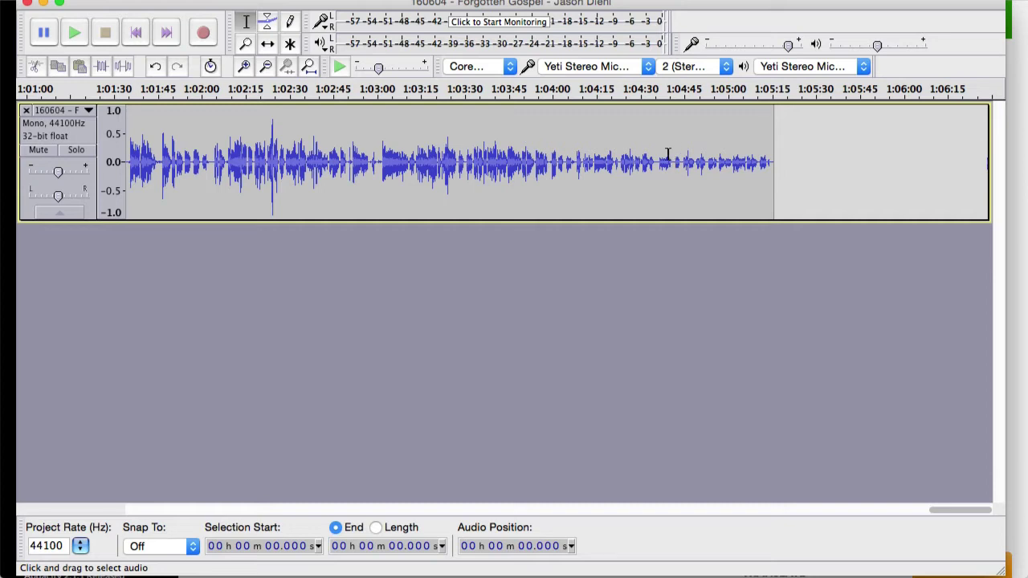
left_click_drag(668, 160, 773, 160)
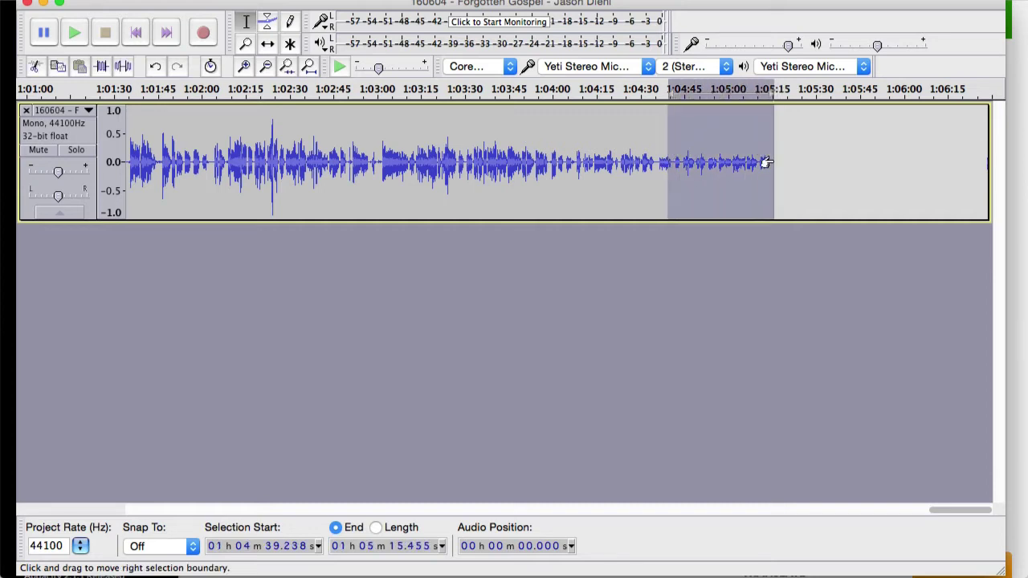
key("Delete")
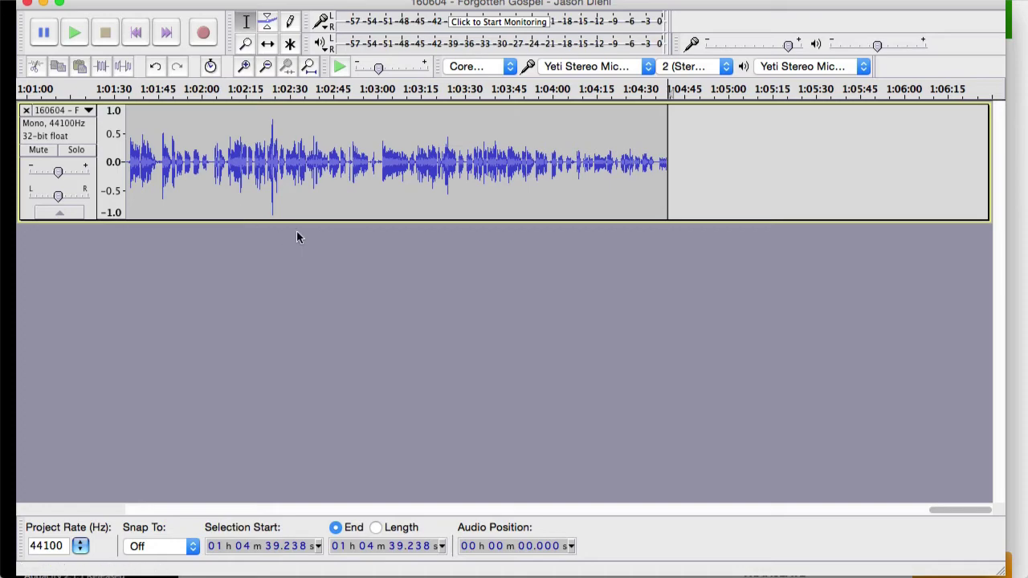
Zoom in near 1:30 and select the silent gap from about 1:27 to 1:31.
left_click_drag(927, 509, 124, 500)
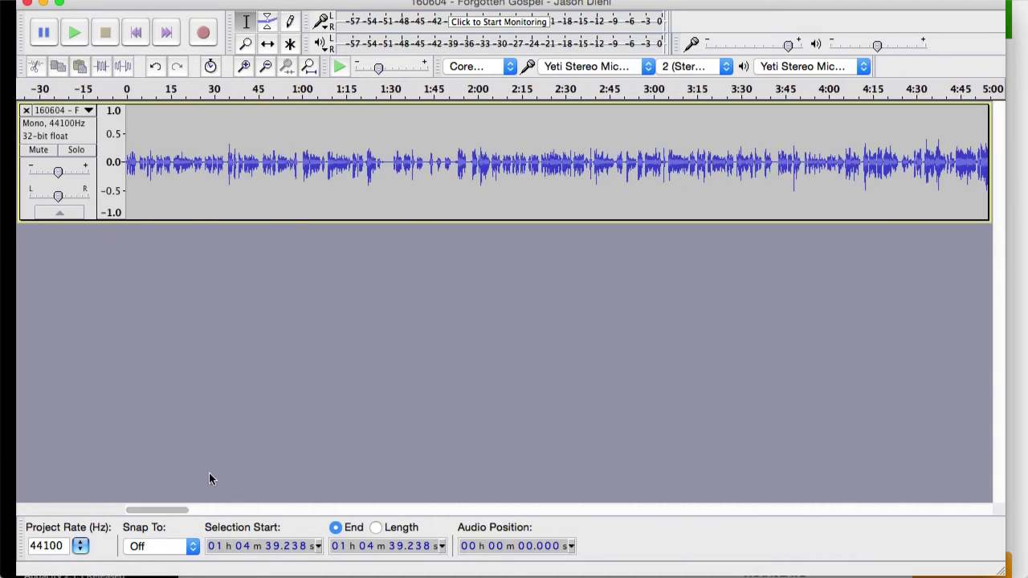
left_click(246, 45)
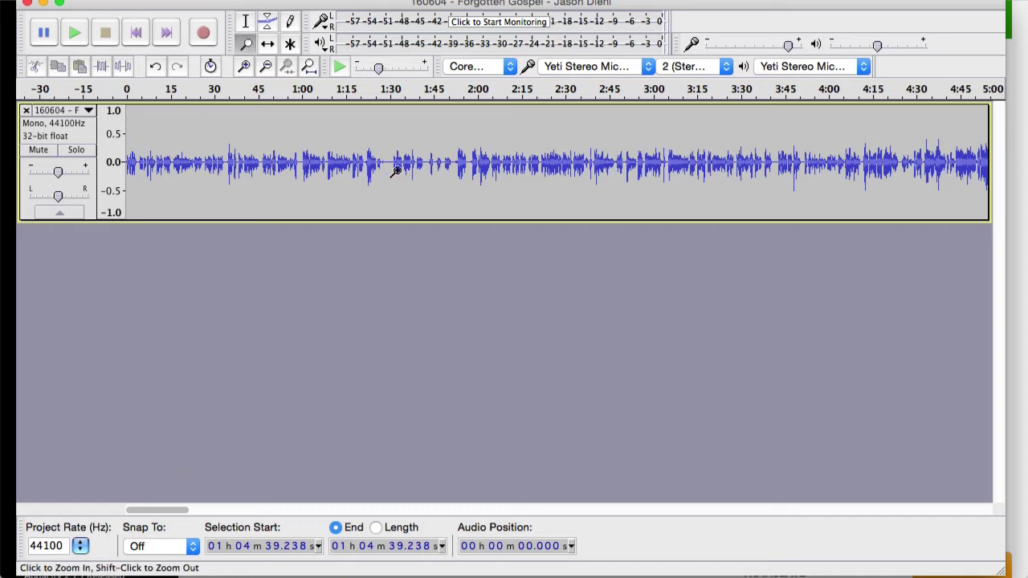
left_click(388, 166)
left_click(384, 167)
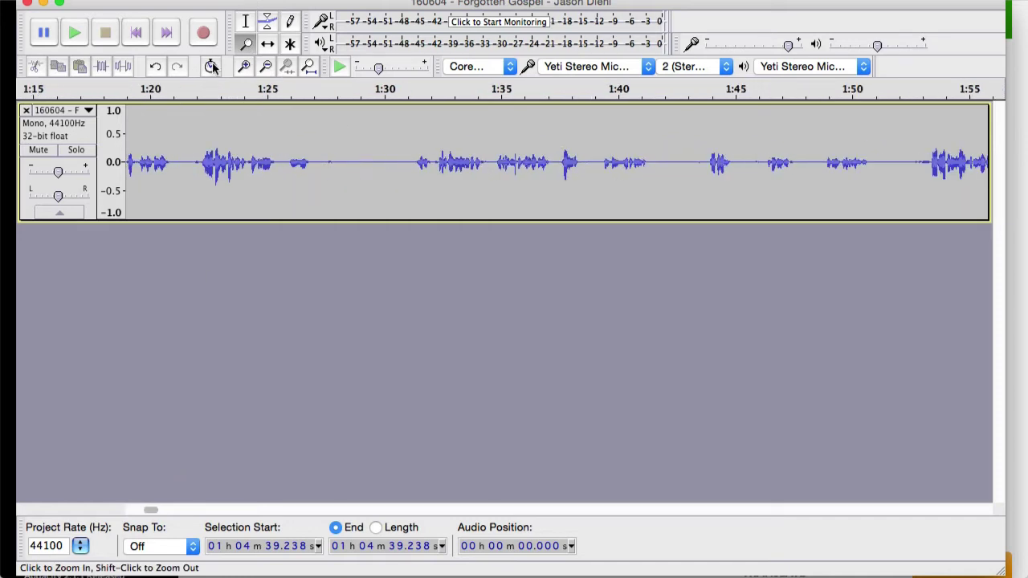
left_click(246, 21)
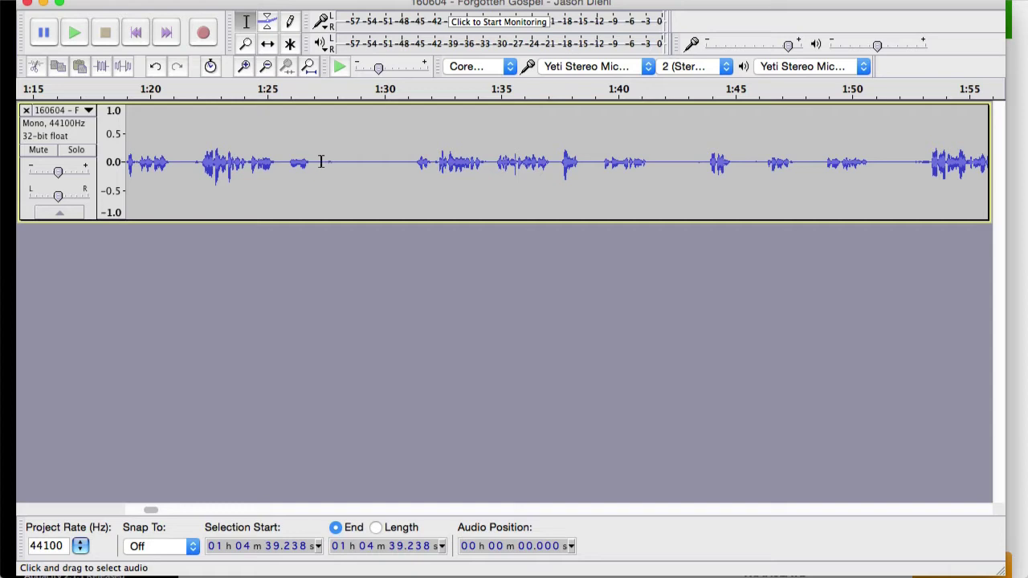
left_click_drag(314, 162, 412, 169)
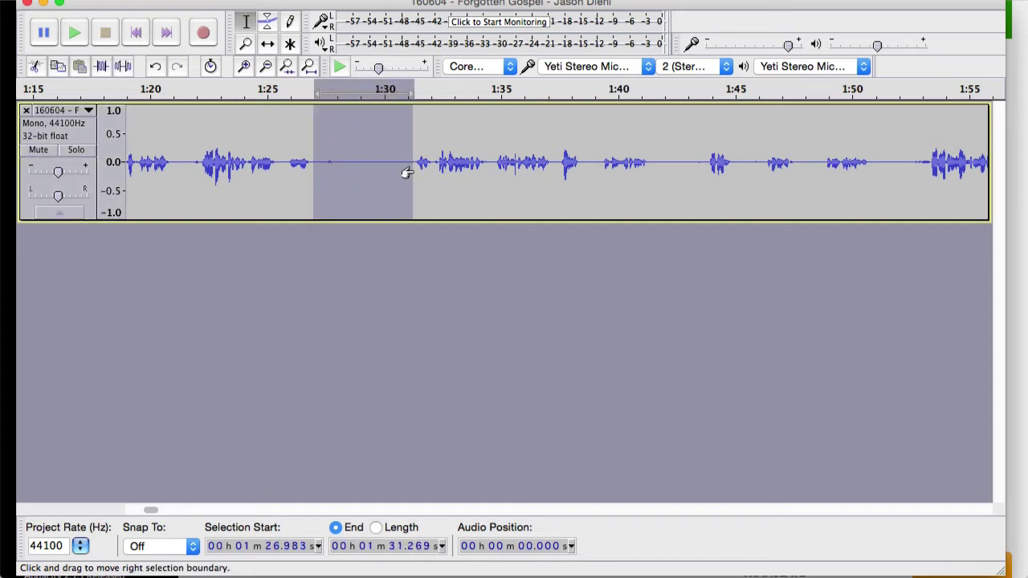
left_click(225, 0)
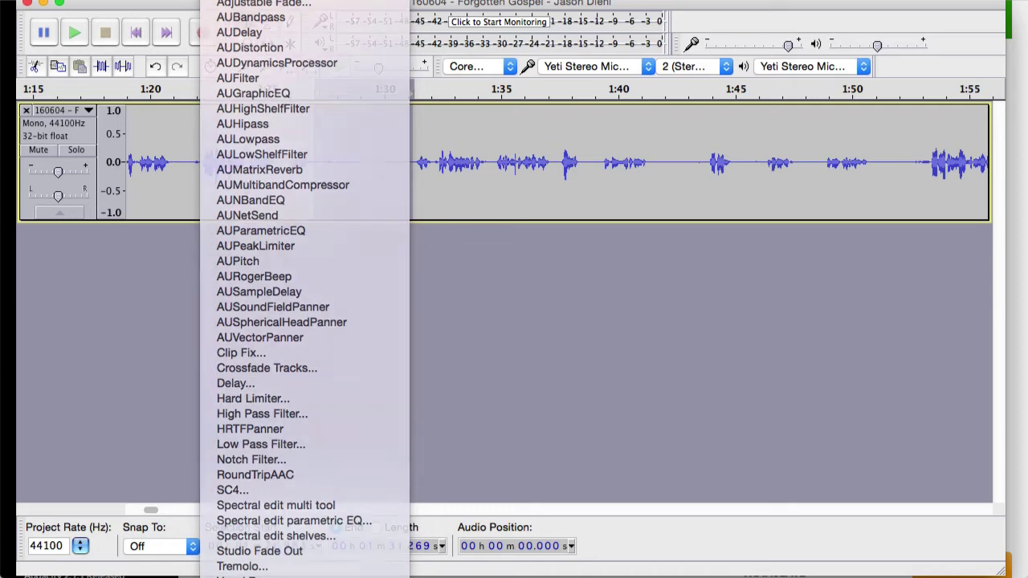
Get a noise profile from the 1:27–1:31 gap in the Noise Reduction dialog.
left_click(241, 0)
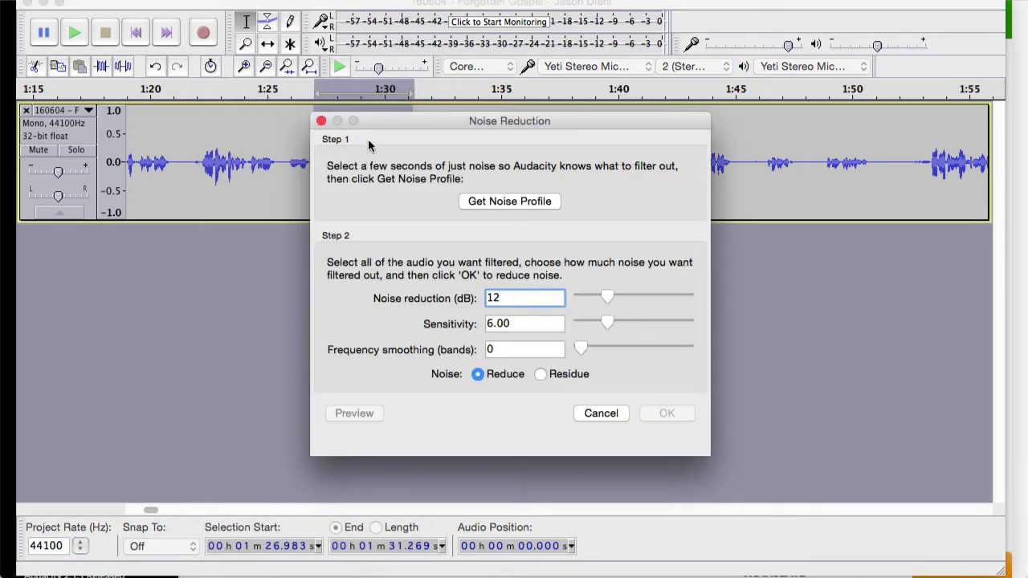
left_click_drag(371, 144, 549, 158)
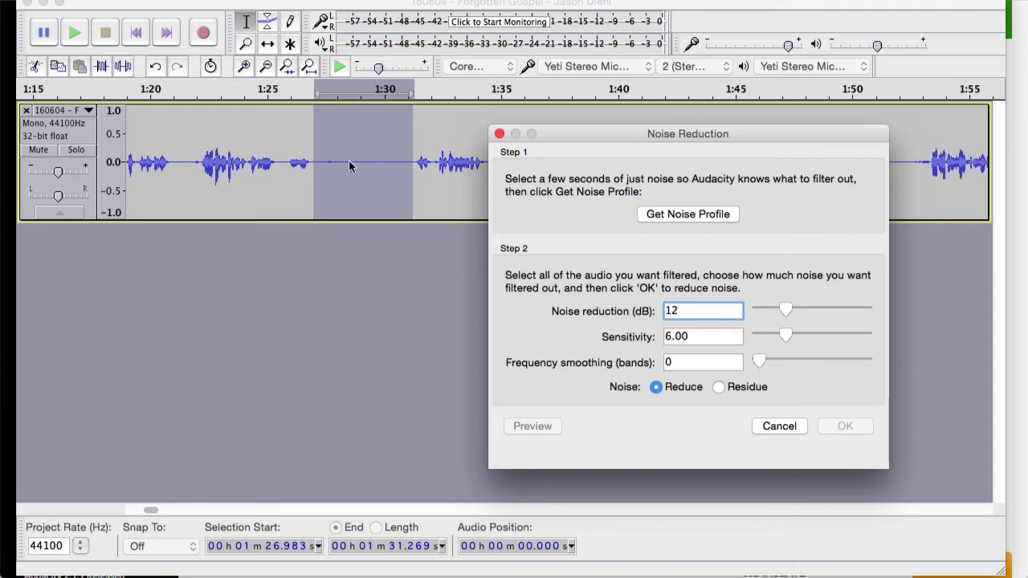
left_click(678, 213)
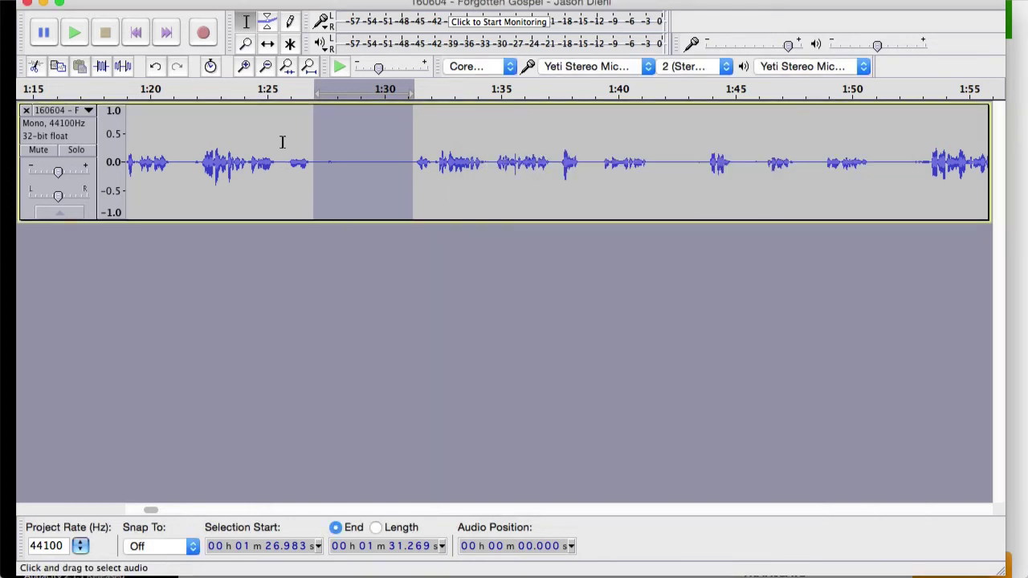
Apply Noise Reduction (12 dB, sensitivity 6.00, 0 smoothing bands) to the whole track, then deselect.
key("super+a")
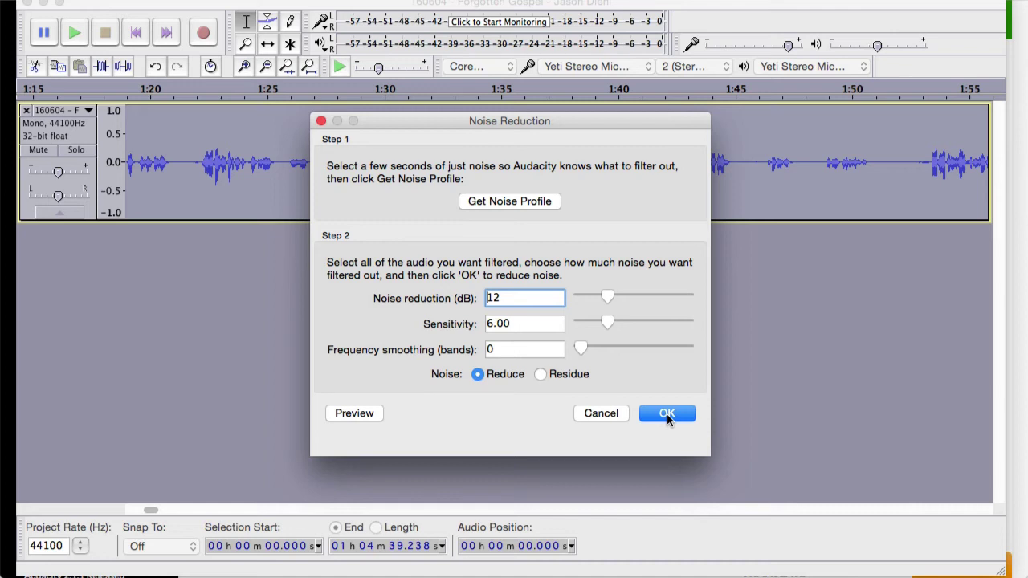
left_click(614, 414)
left_click(277, 250)
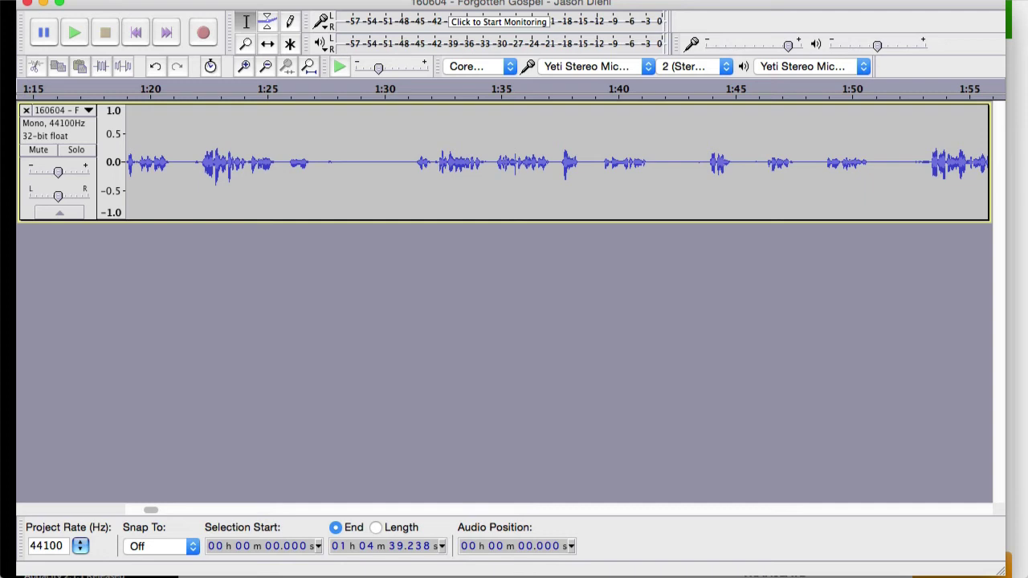
Open Export Audio into the Sermons › MP3 folder with MP3 Files as the format.
key("super+shift+e")
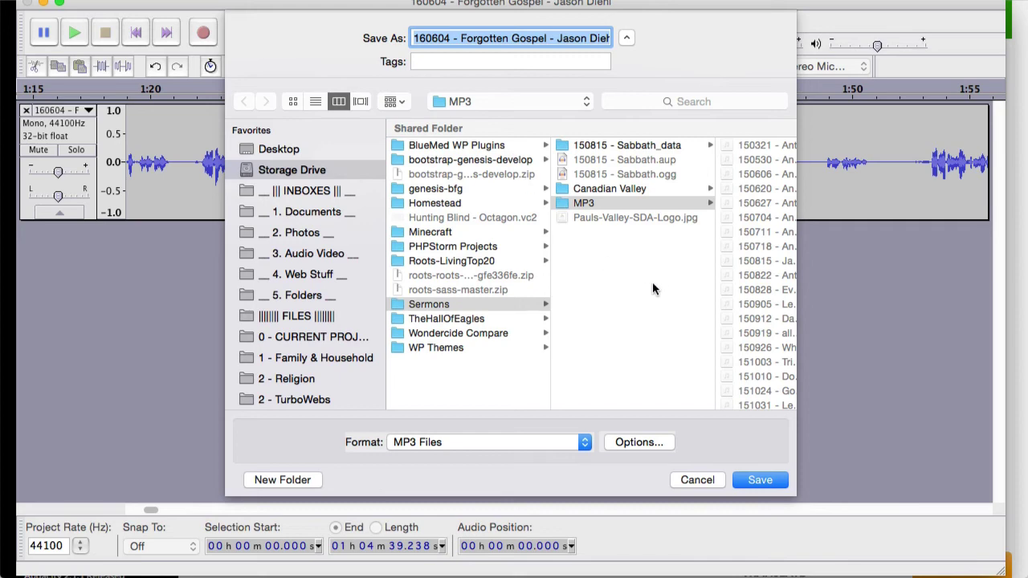
scroll(652, 289, "right", 3)
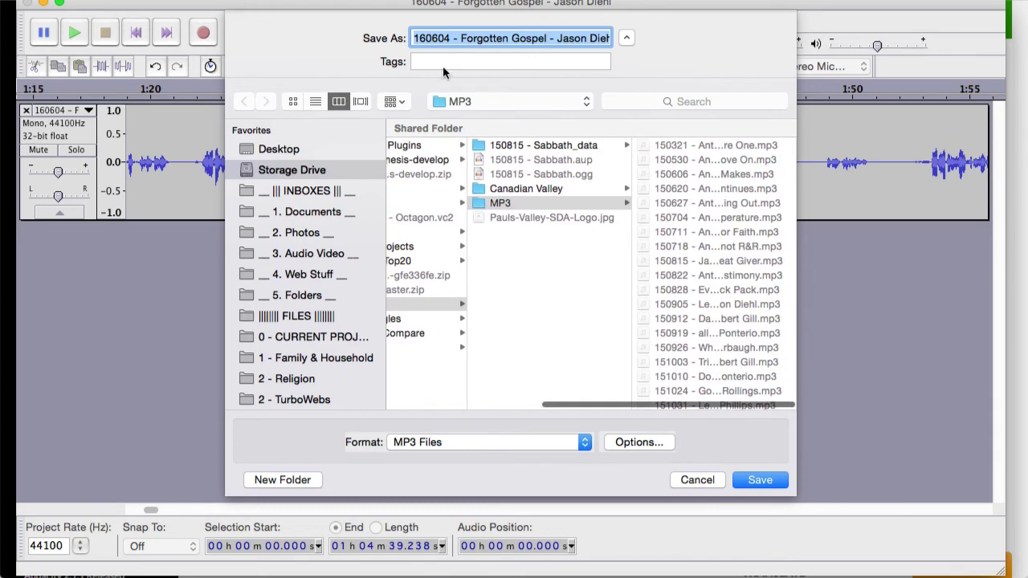
scroll(686, 305, "down", 10)
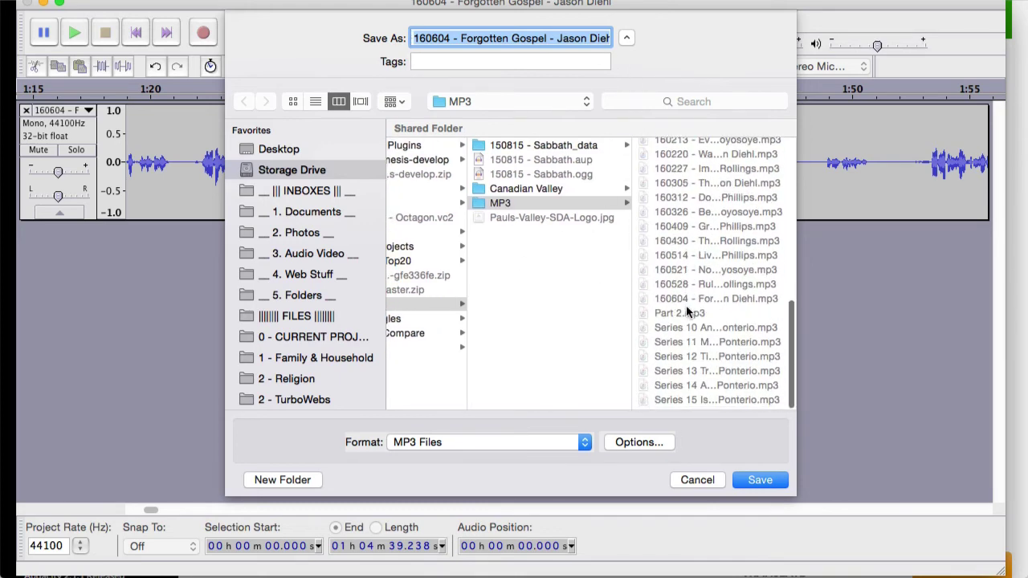
scroll(686, 305, "up", 10)
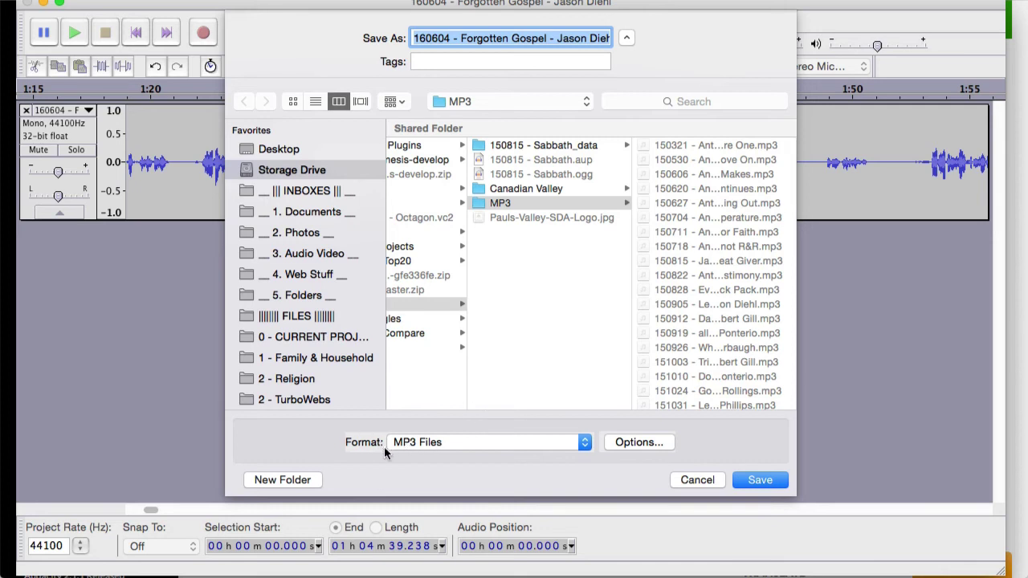
left_click(426, 441)
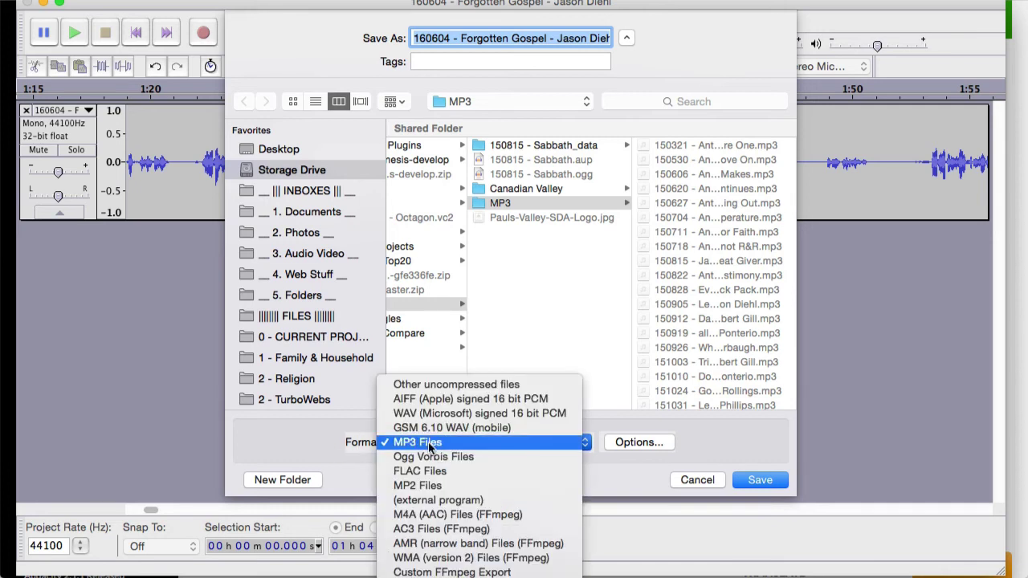
left_click(436, 441)
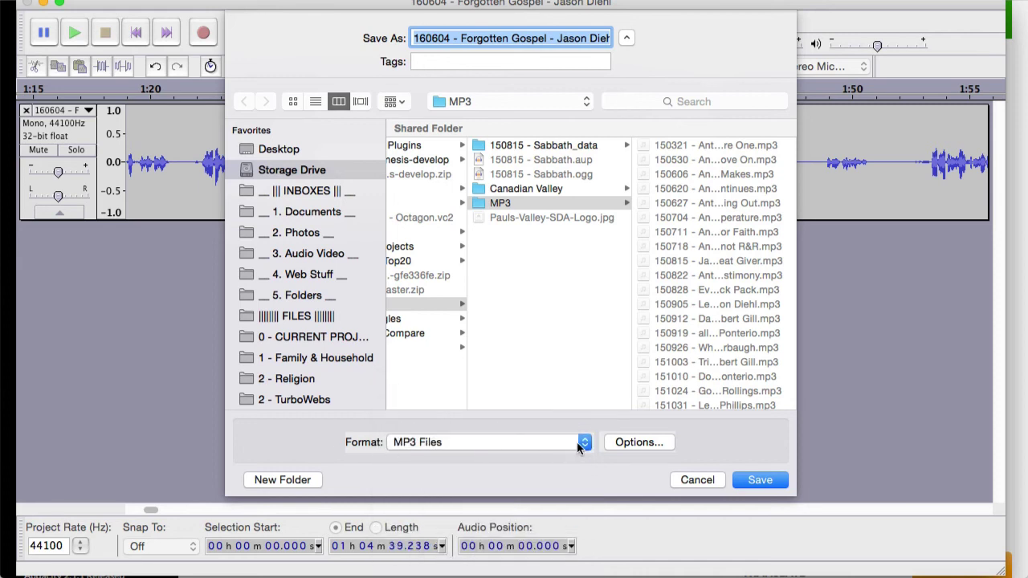
Set MP3 options to Variable bit rate, quality 9 (45-85 kbps), Standard speed.
left_click(628, 441)
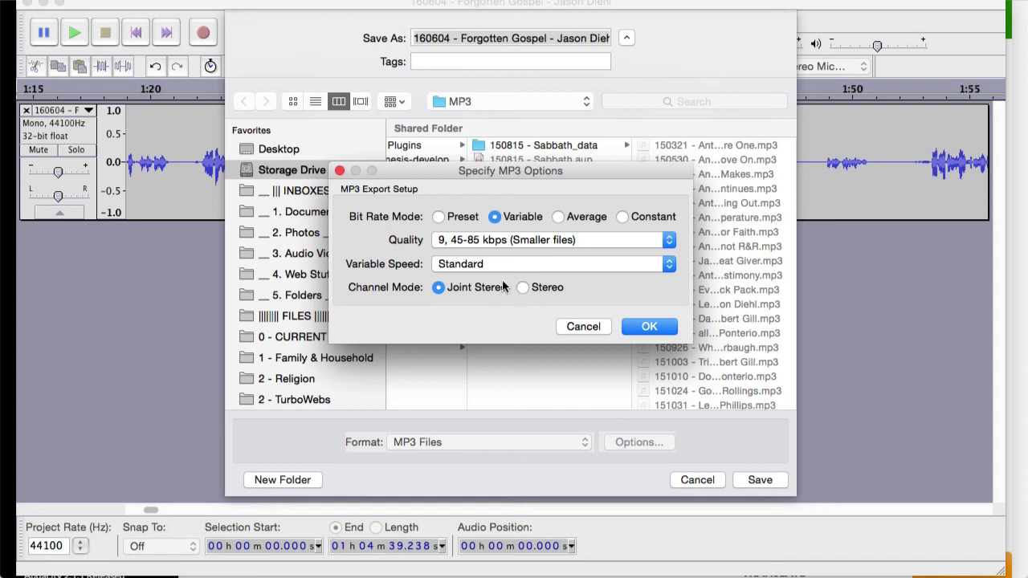
left_click(463, 263)
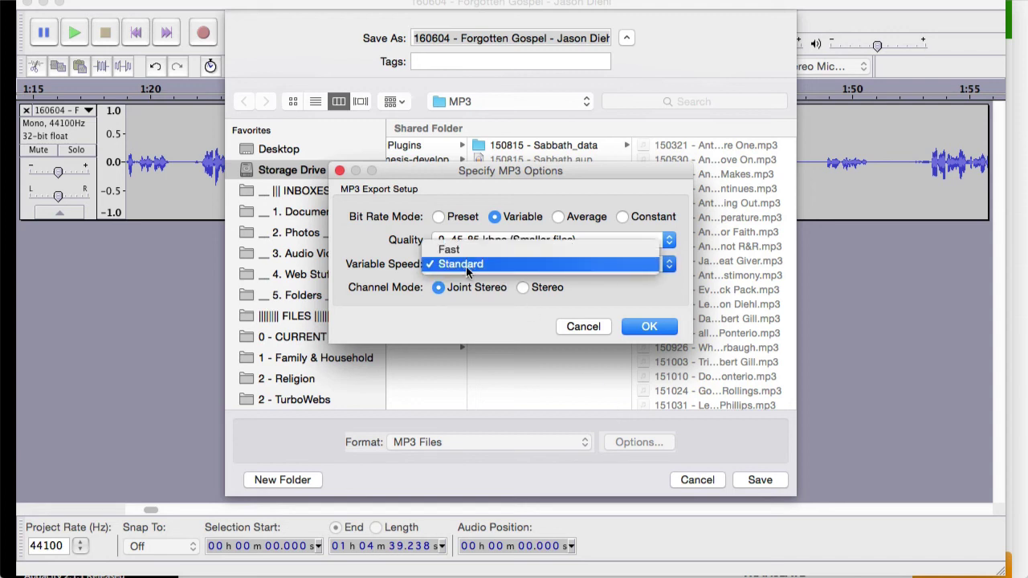
left_click(456, 264)
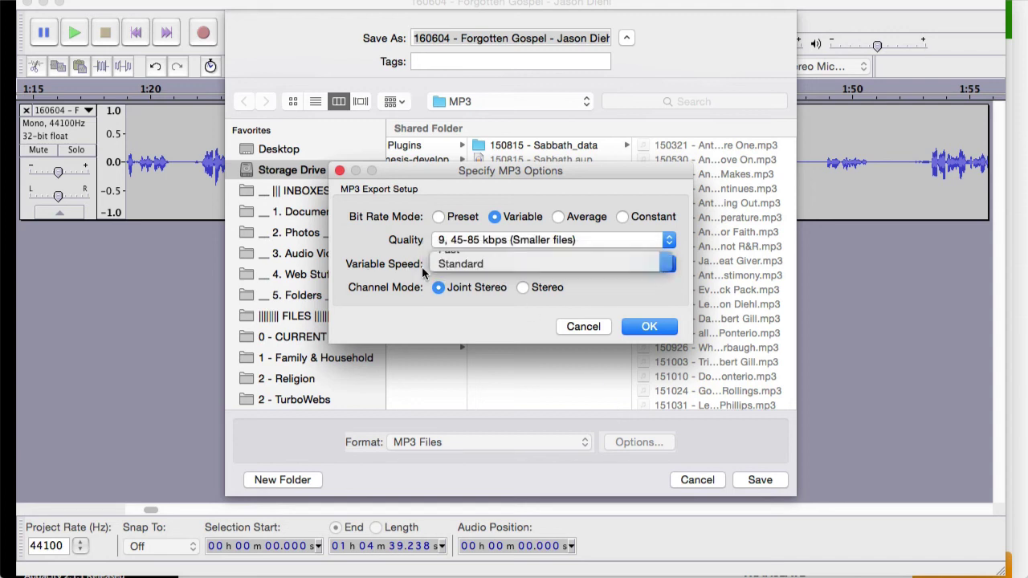
left_click(460, 242)
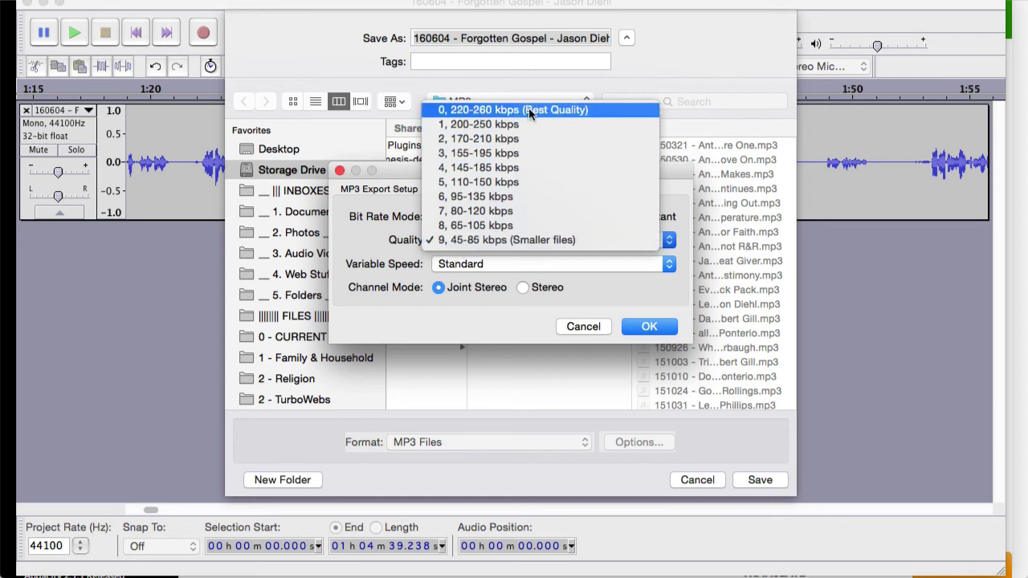
left_click(476, 239)
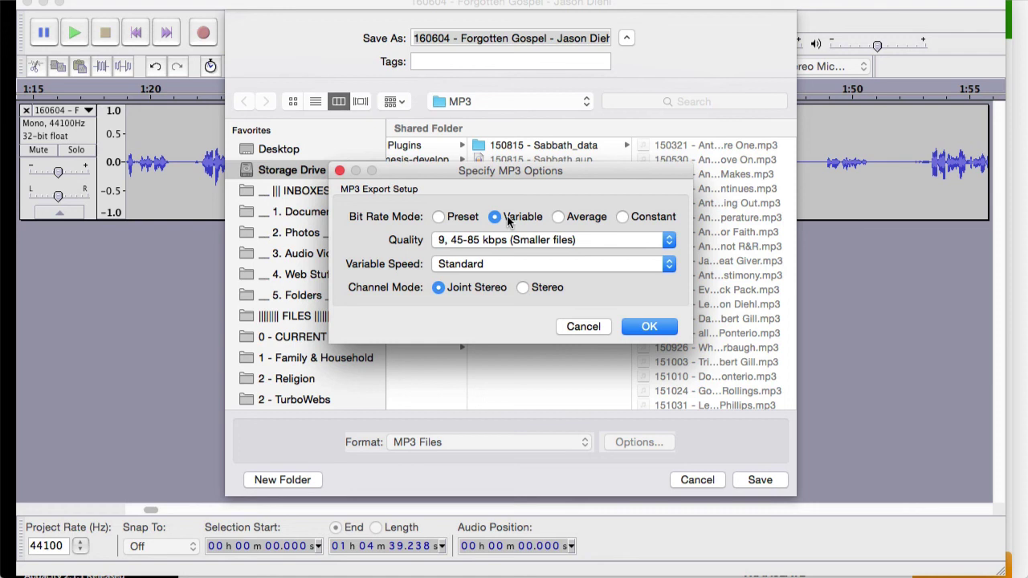